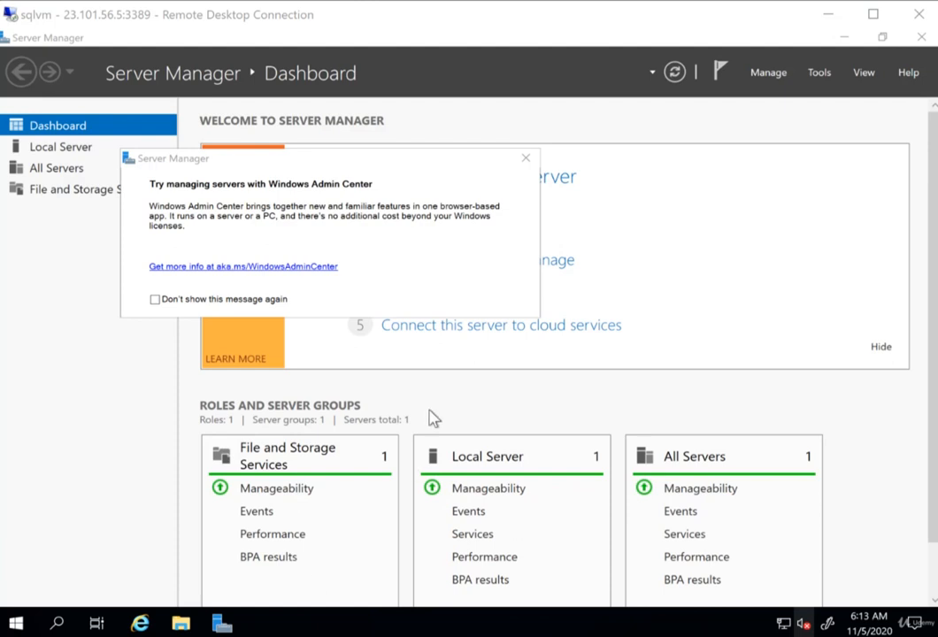
- Dismiss the Windows Admin Center message and open the Local Server properties page
left_click(525, 161)
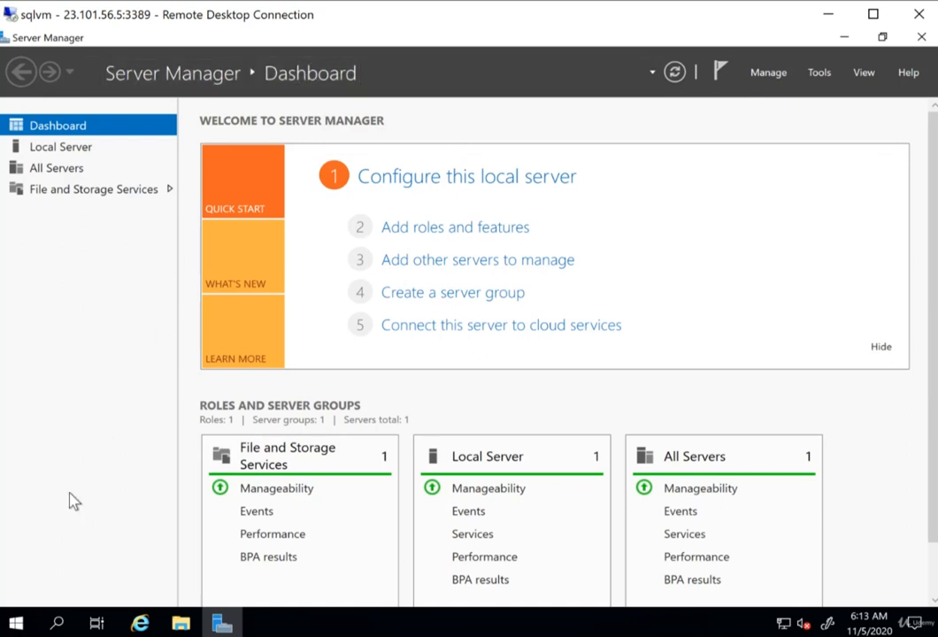
left_click(15, 623)
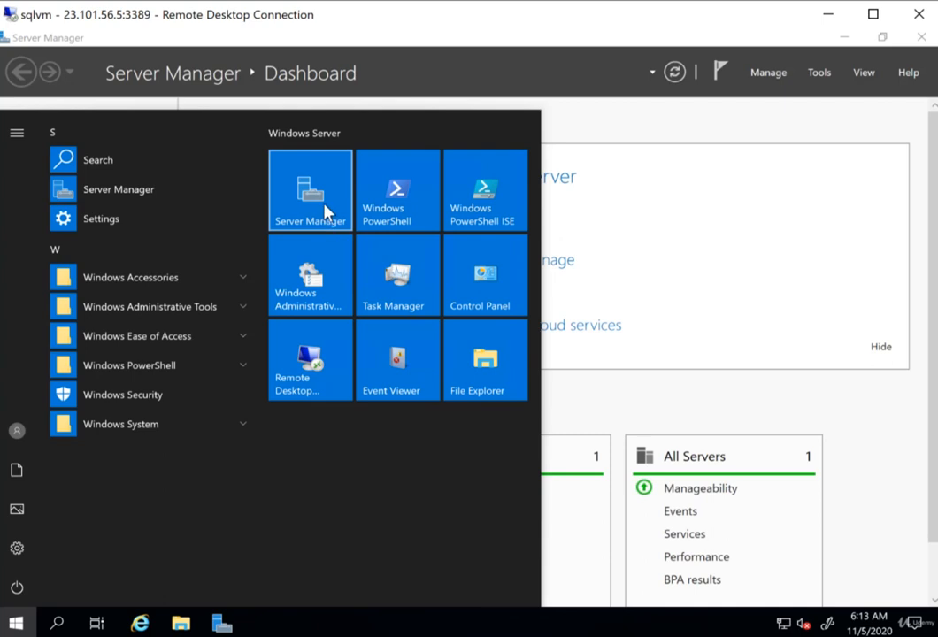
left_click(517, 41)
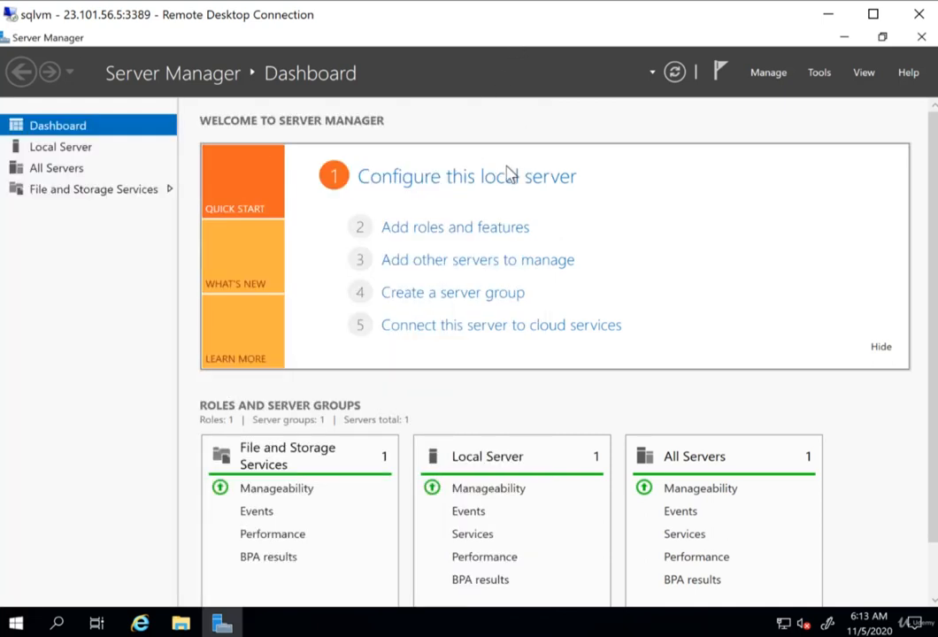
left_click(77, 152)
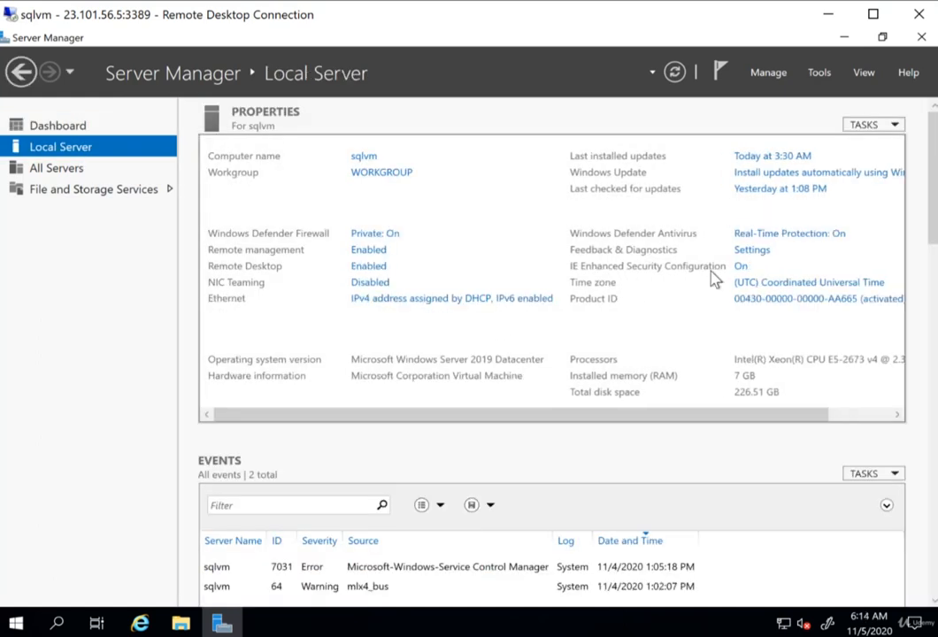
- Turn IE Enhanced Security Configuration off for both Administrators and Users and apply it
left_click(739, 266)
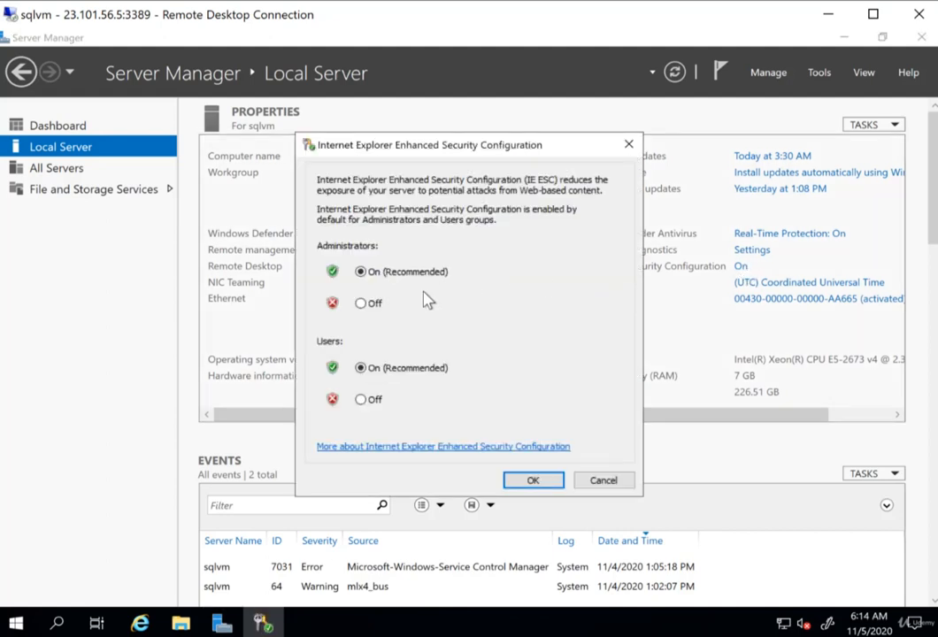
left_click(363, 305)
left_click(375, 401)
left_click(532, 480)
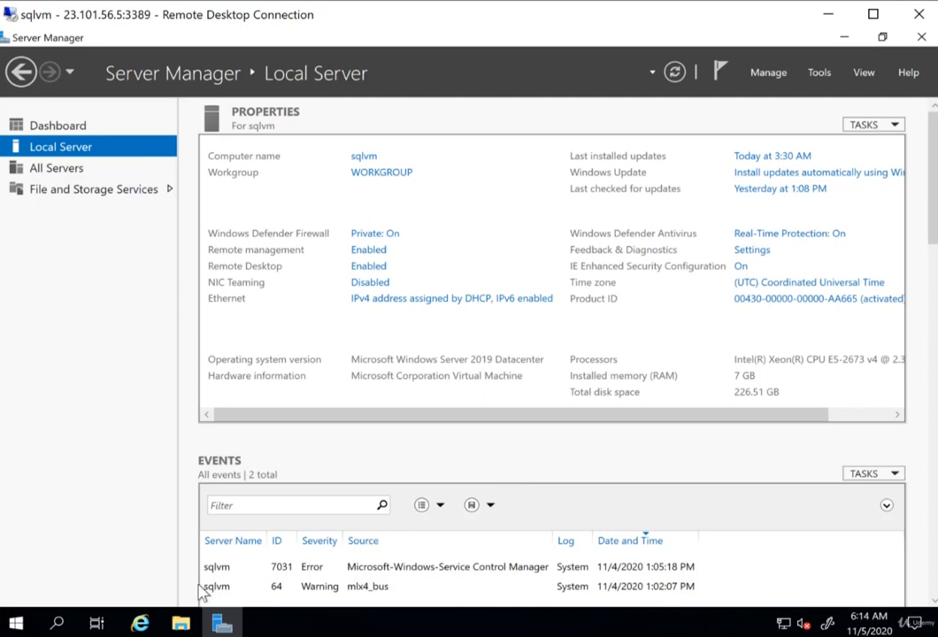
- Launch Internet Explorer and maximize its window
left_click(140, 624)
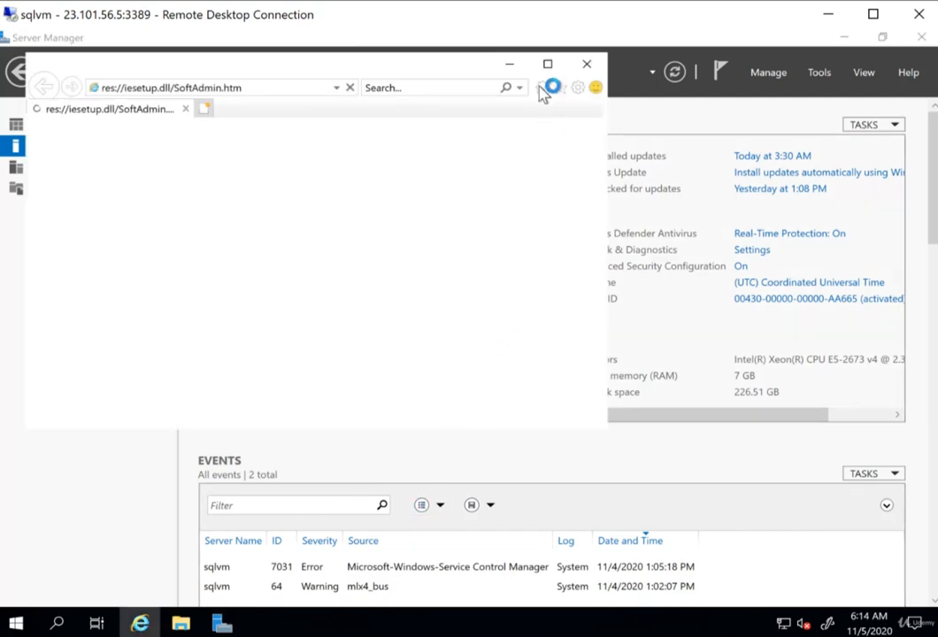
left_click(486, 386)
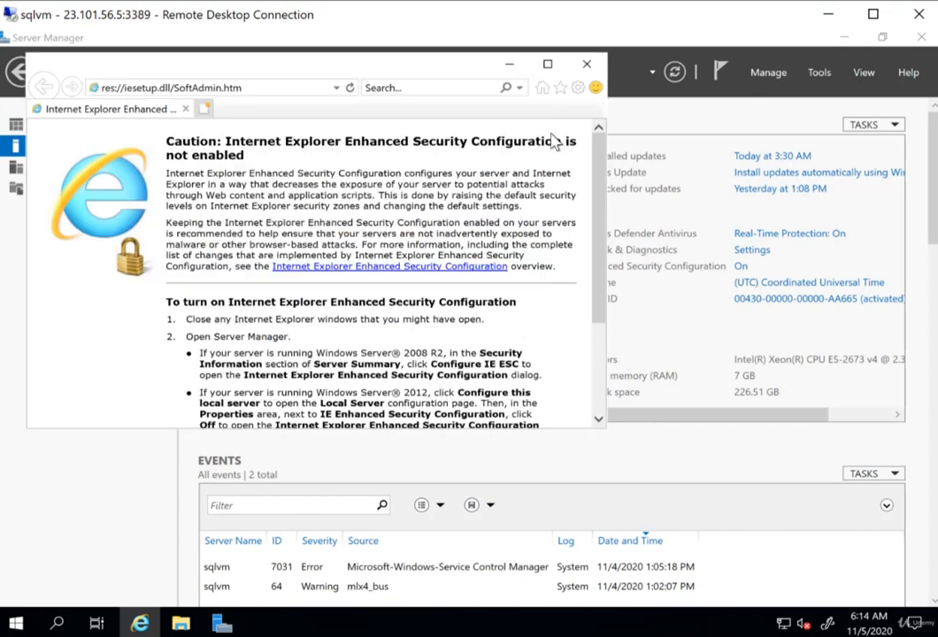
left_click(548, 64)
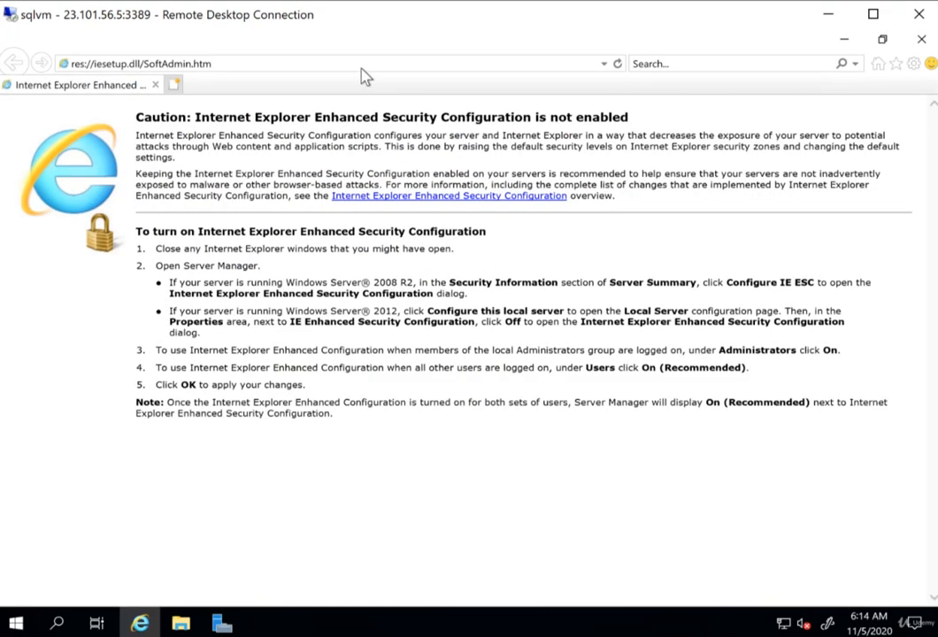
- Search the web for "microsoft SQL Server trial"
type("microft")
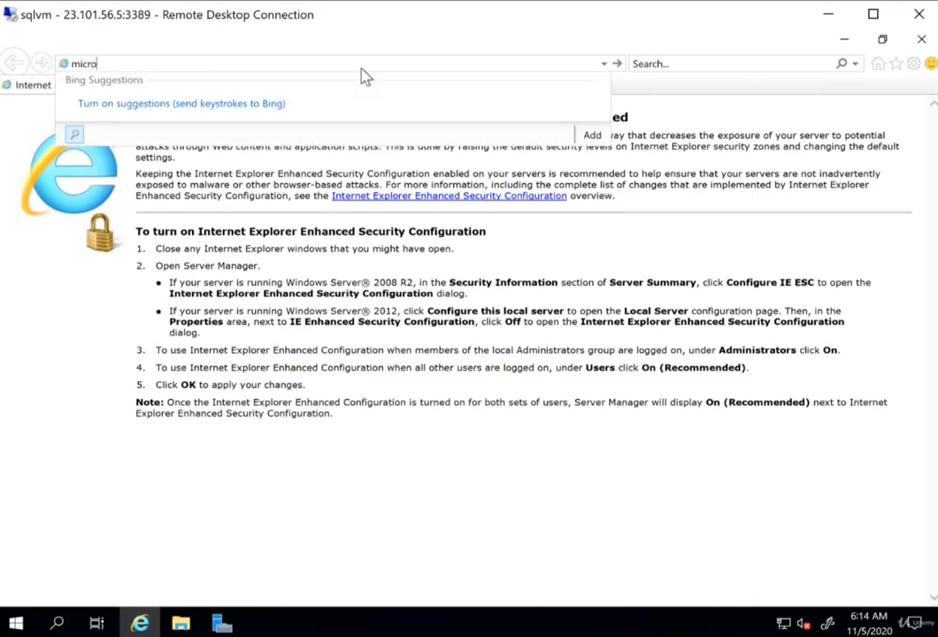
key("BackSpace")
key("BackSpace")
key("BackSpace")
type("soft SQL Server trial")
key("Return")
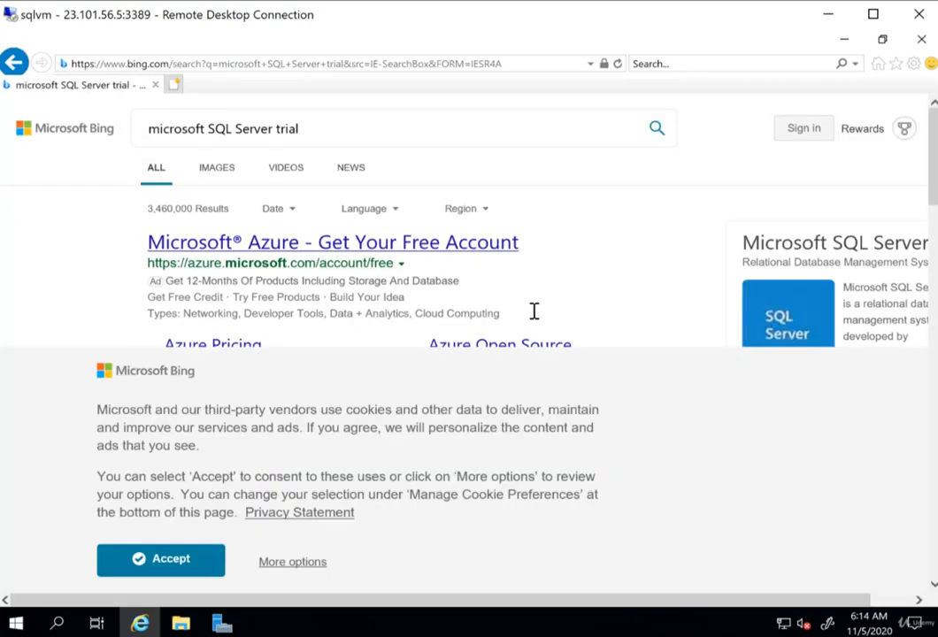
- Accept the cookie notice and open the SQL Server Trials on Microsoft Evaluation Center result
left_click(211, 566)
scroll(550, 312, "down", 2)
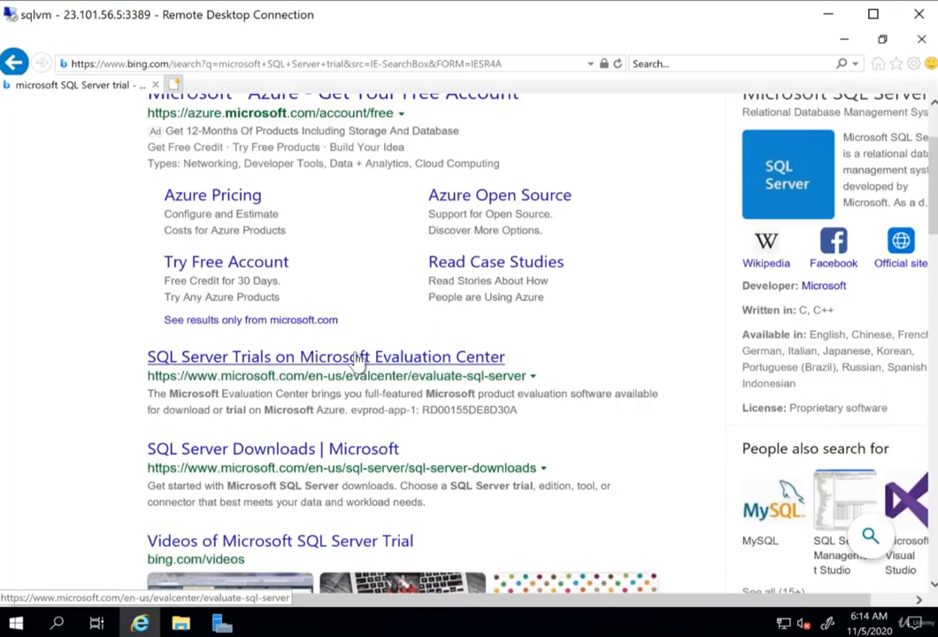
left_click(359, 358)
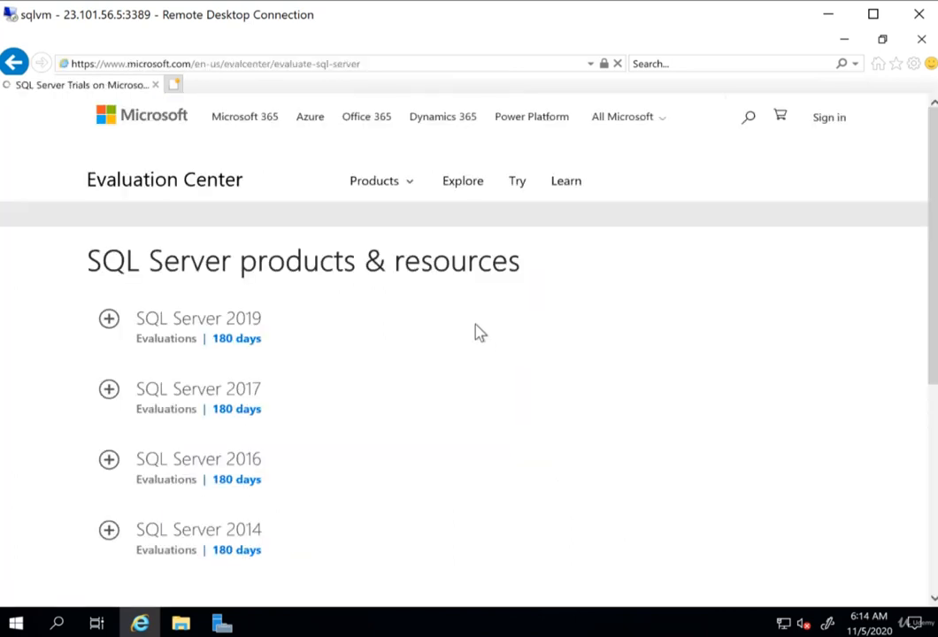
- Expand the SQL Server 2019 evaluation section
scroll(468, 327, "down", 3)
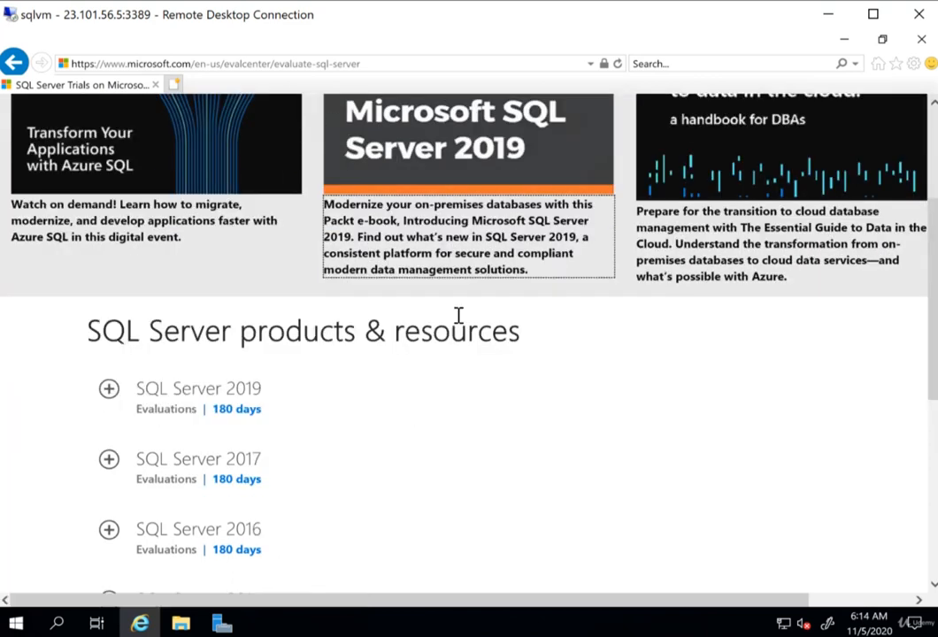
scroll(422, 421, "down", 1)
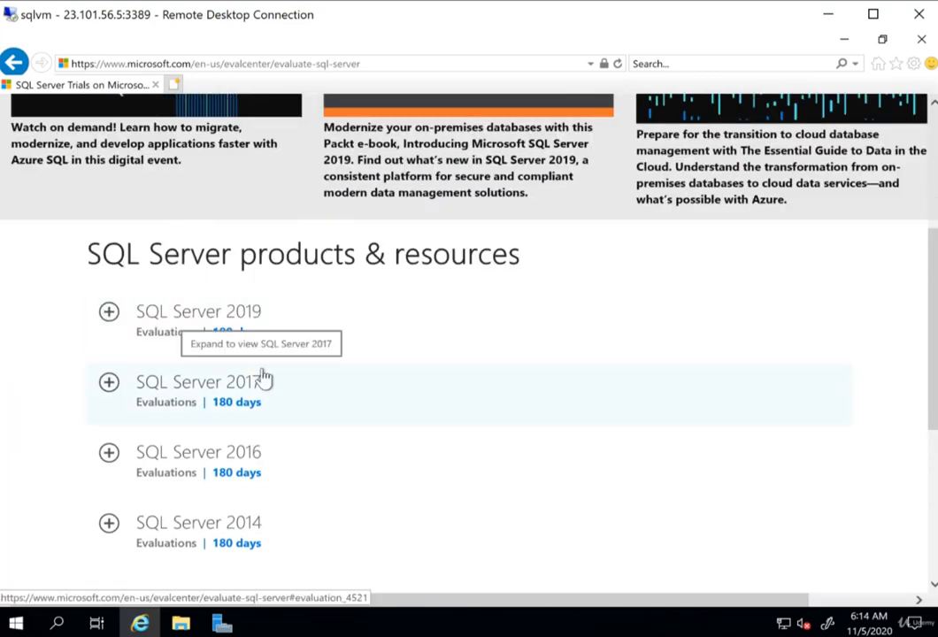
left_click(113, 318)
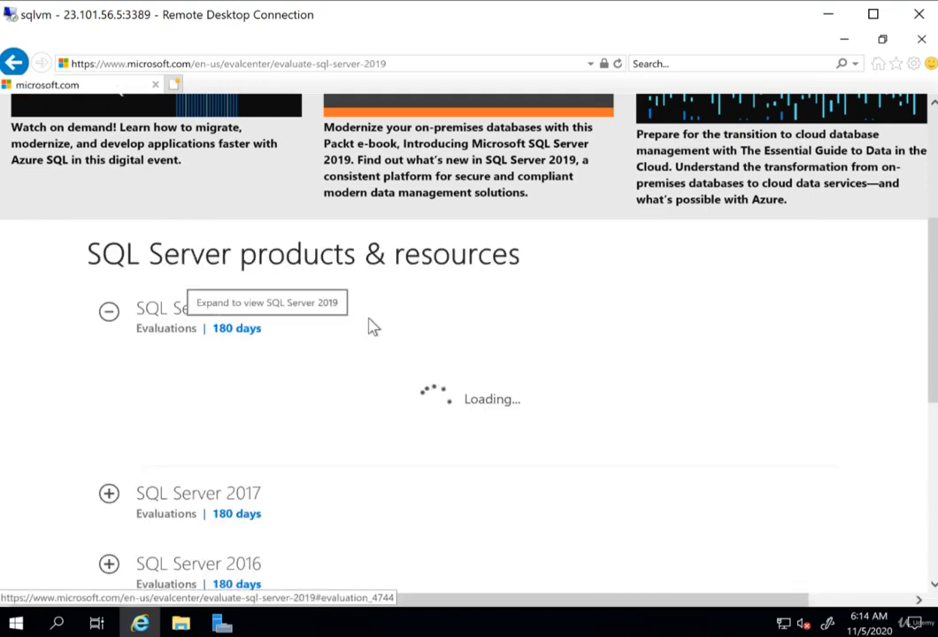
- Choose the EXE evaluation experience and submit the registration form to start the download
scroll(491, 345, "up", 1)
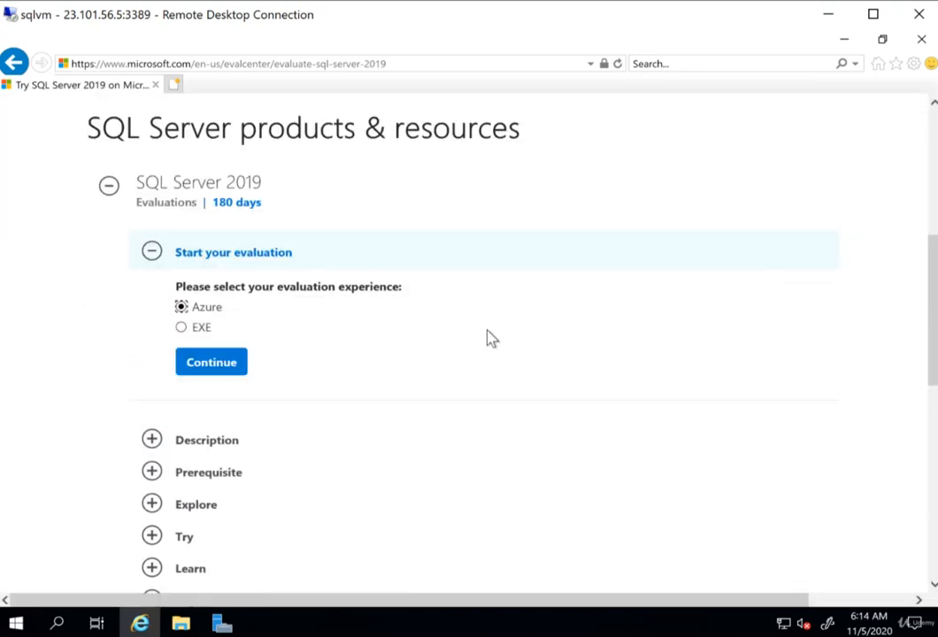
left_click(182, 329)
left_click(211, 365)
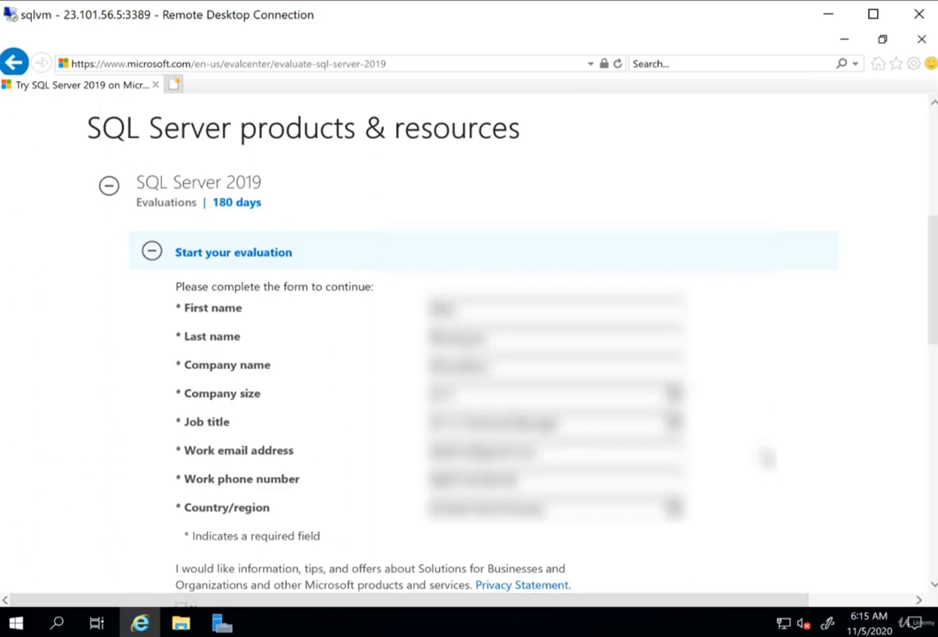
scroll(782, 424, "down", 1)
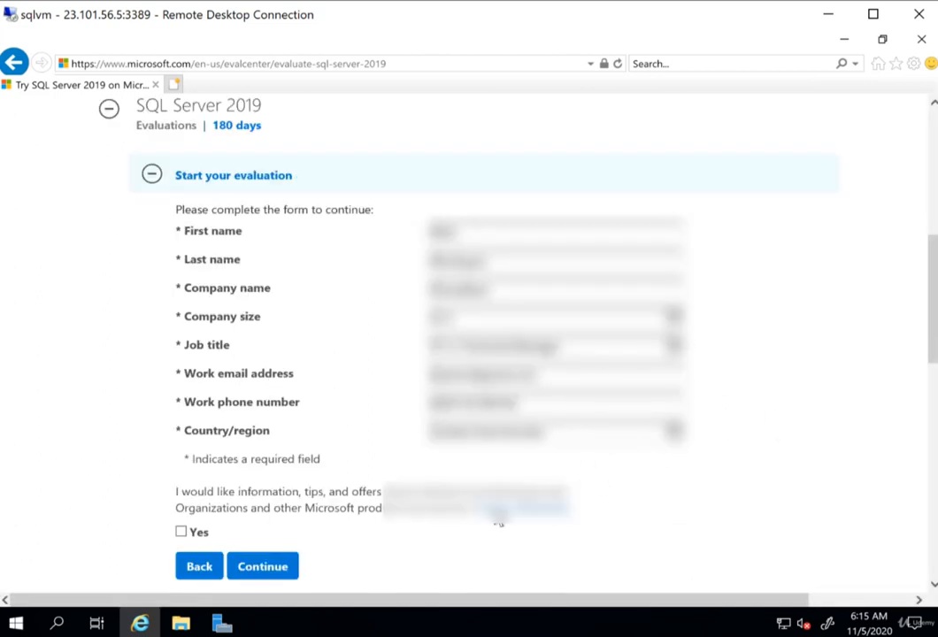
left_click(248, 570)
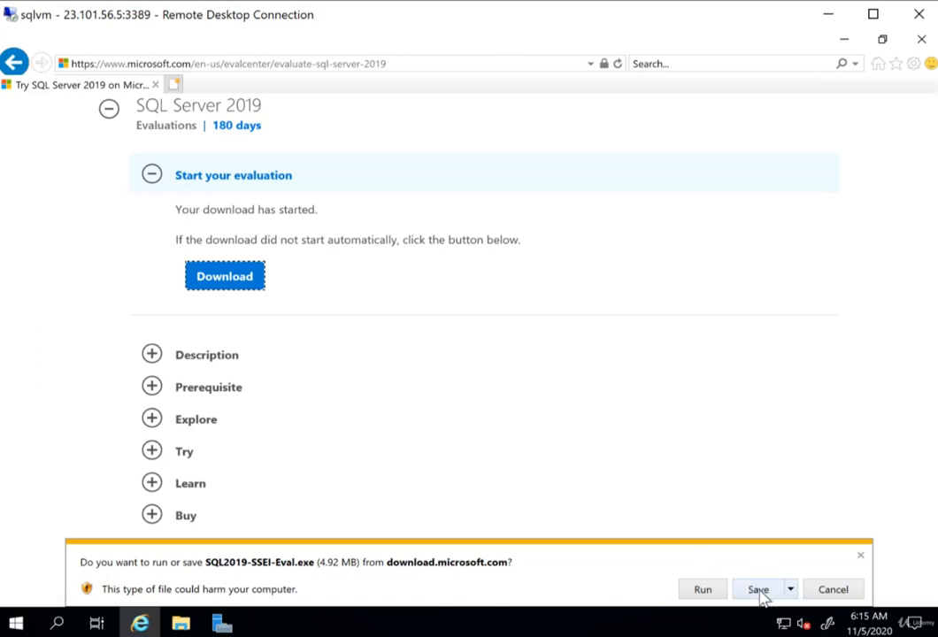
- Run the downloaded SQL2019-SSEI-Eval.exe, choose the Custom installation type, and install media to C:\SQL2019
left_click(714, 593)
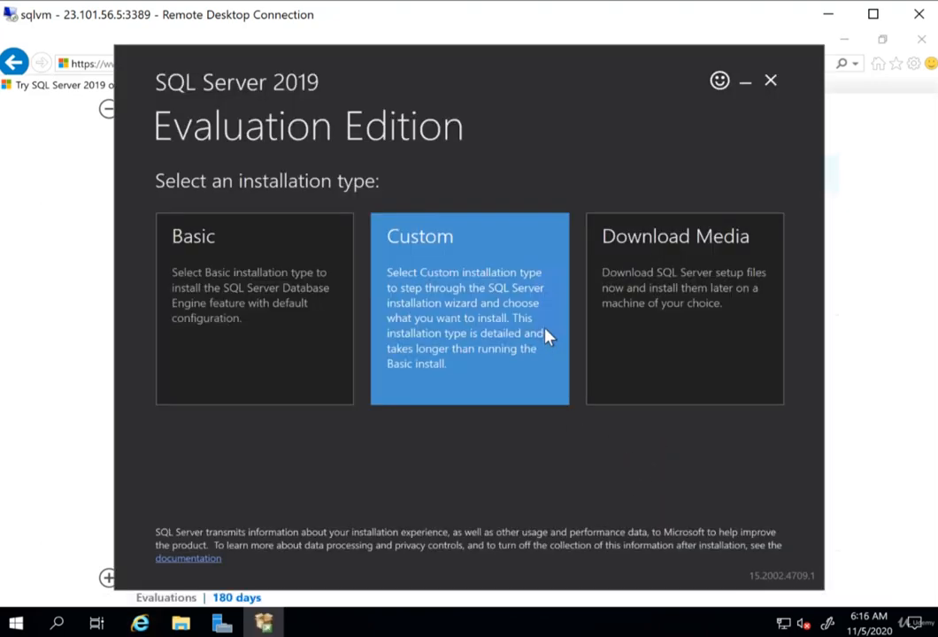
left_click(472, 303)
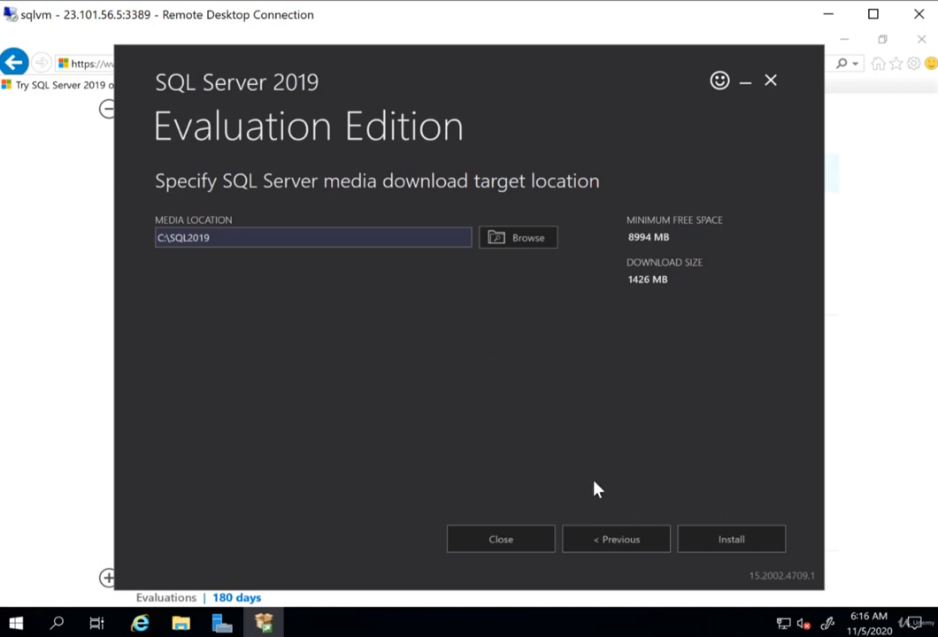
left_click(732, 539)
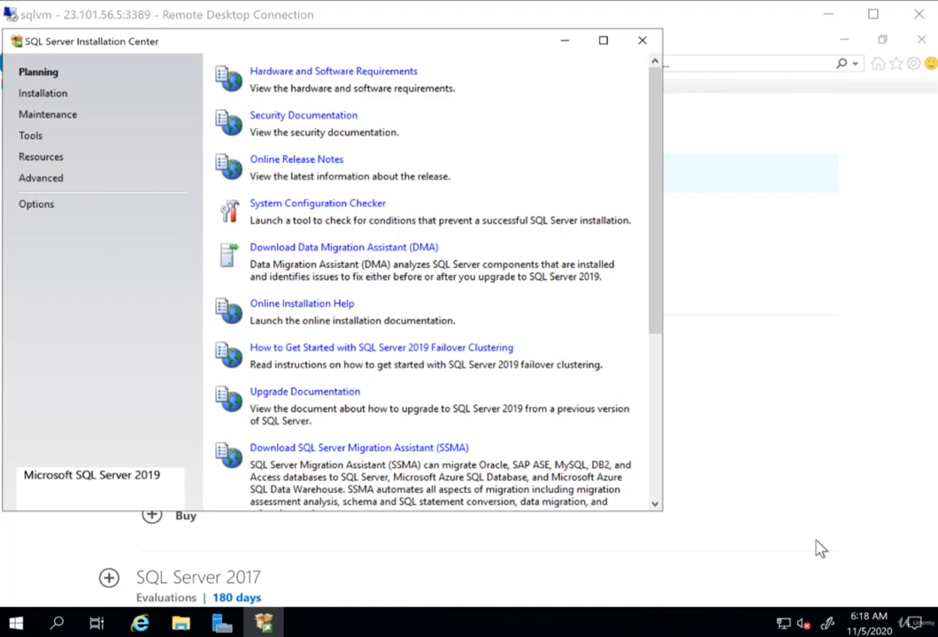
- Start a new SQL Server stand-alone installation from the Installation Center's installation options
left_click(52, 100)
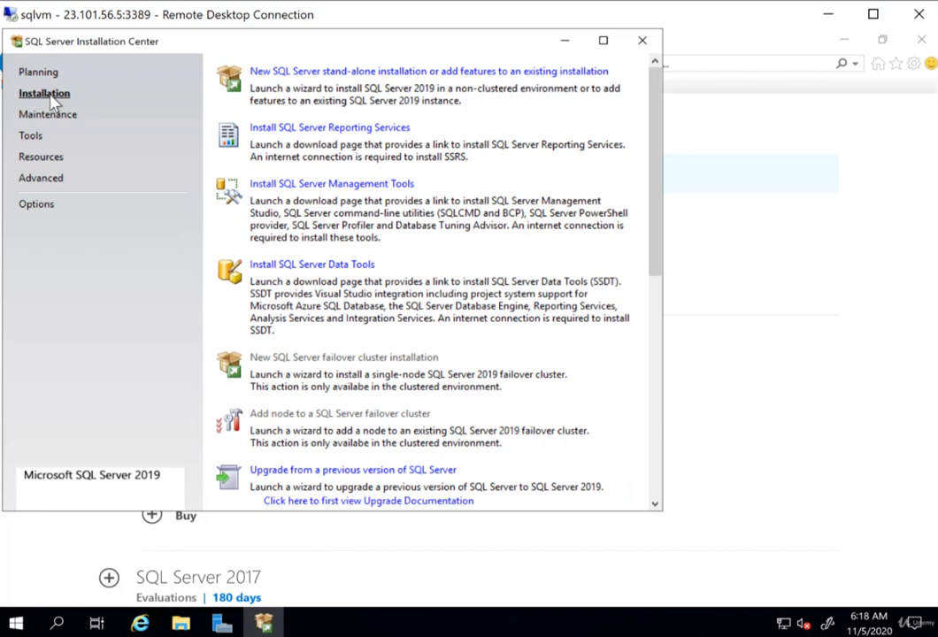
left_click(380, 74)
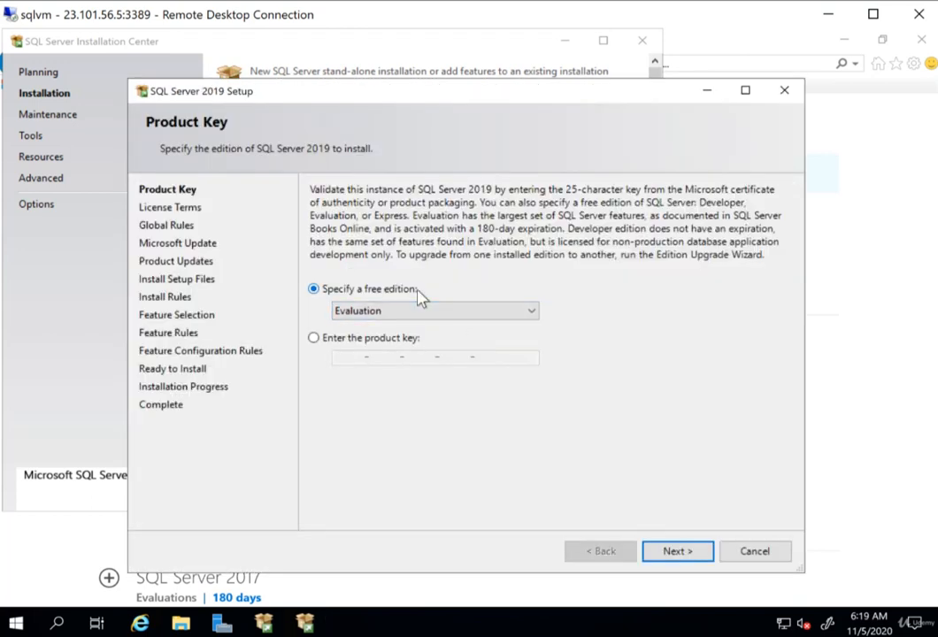
- Keep the free Evaluation edition and accept the license terms in SQL Server 2019 Setup
left_click(675, 551)
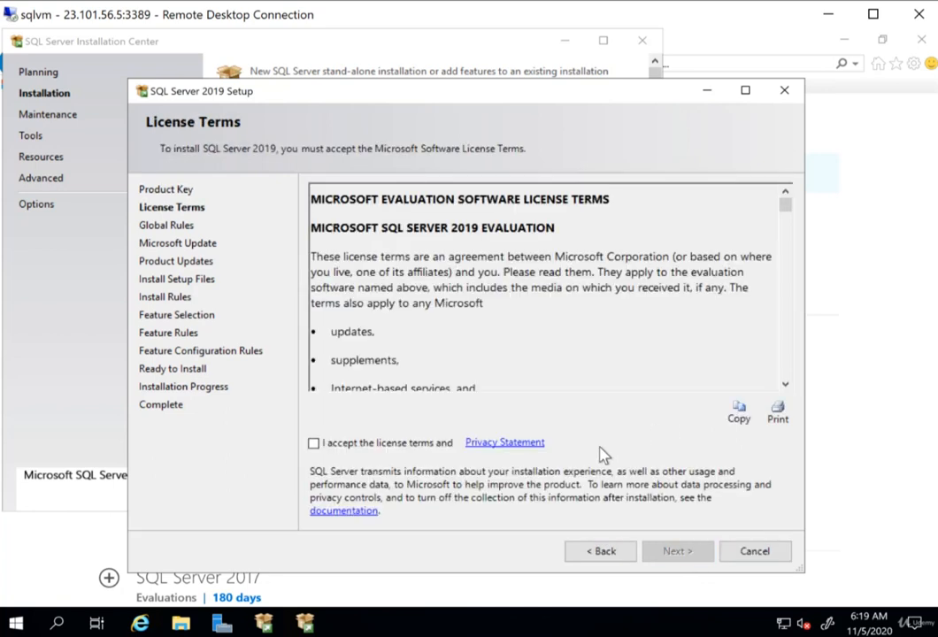
left_click(314, 444)
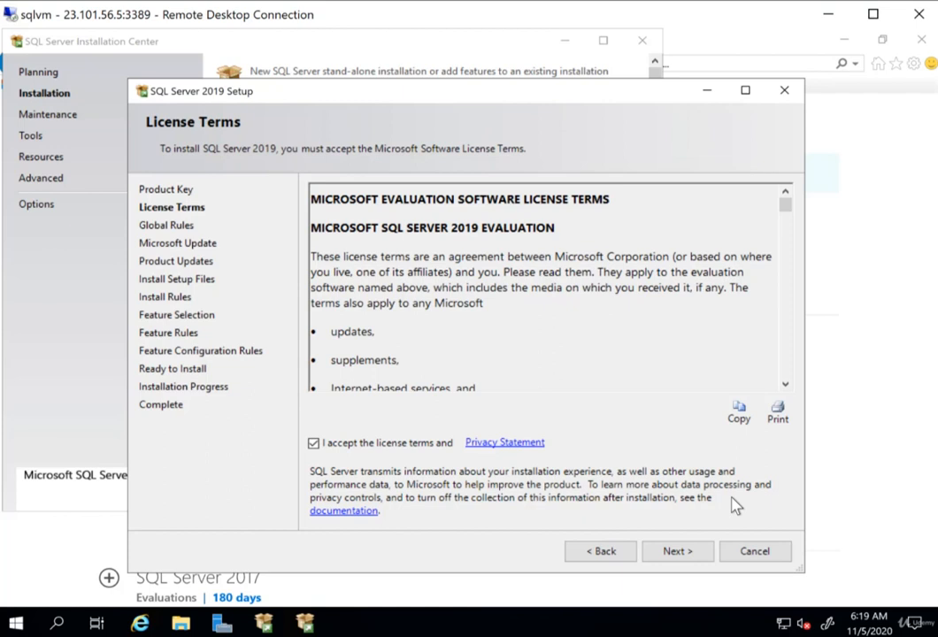
left_click(698, 552)
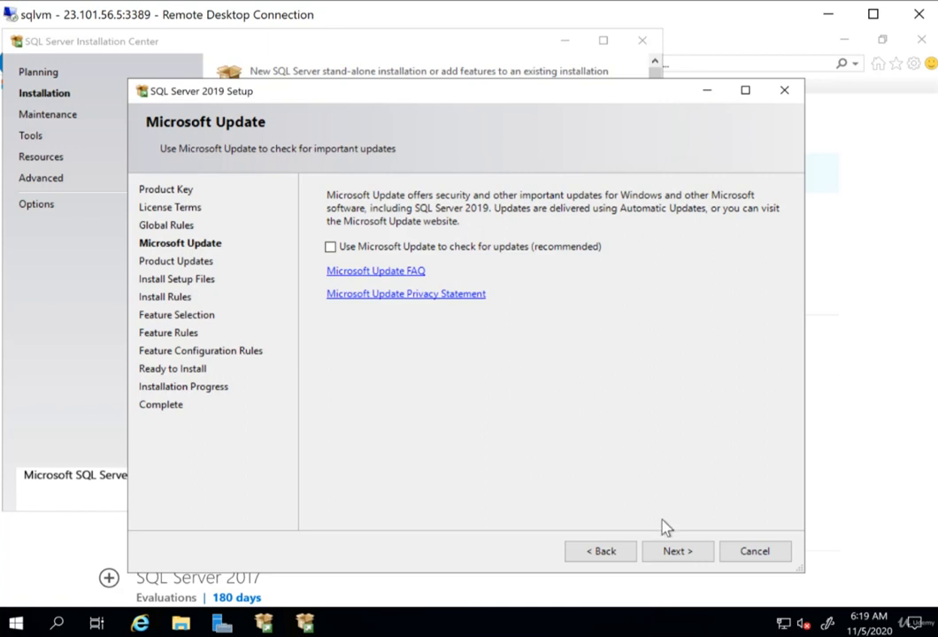
- Continue past the Microsoft Update and Install Rules pages without enabling updates
left_click(670, 550)
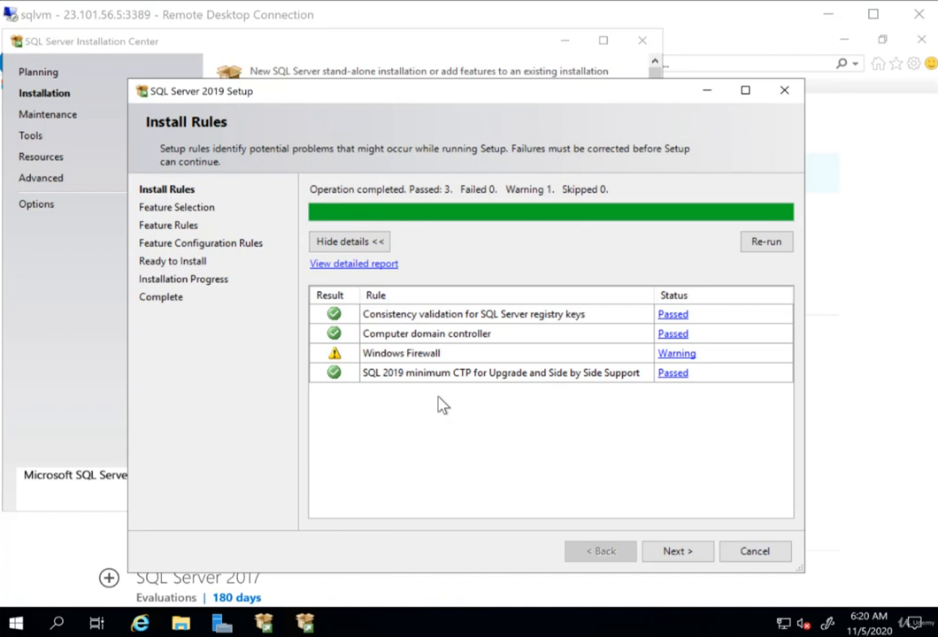
left_click(672, 553)
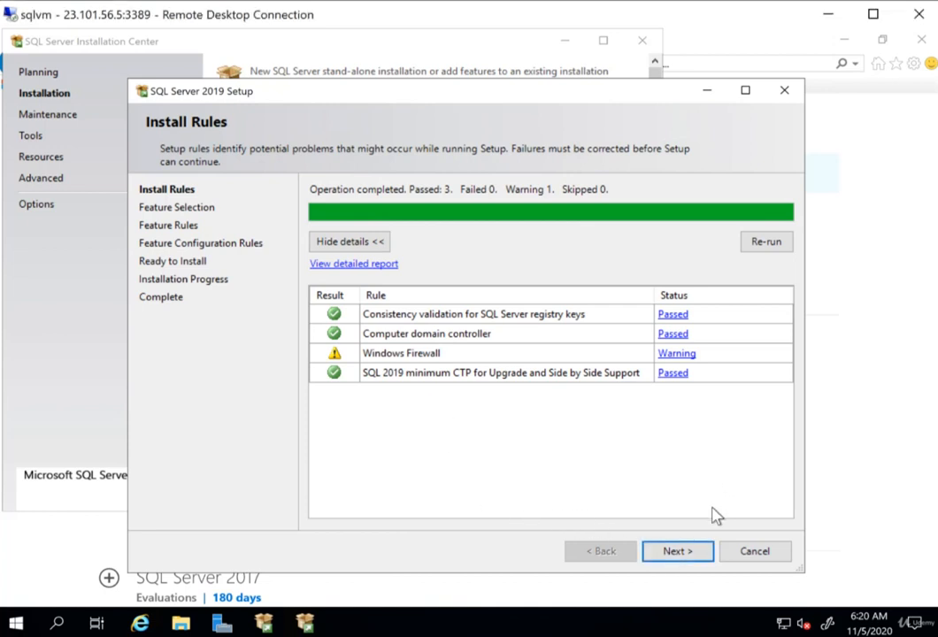
left_click(680, 550)
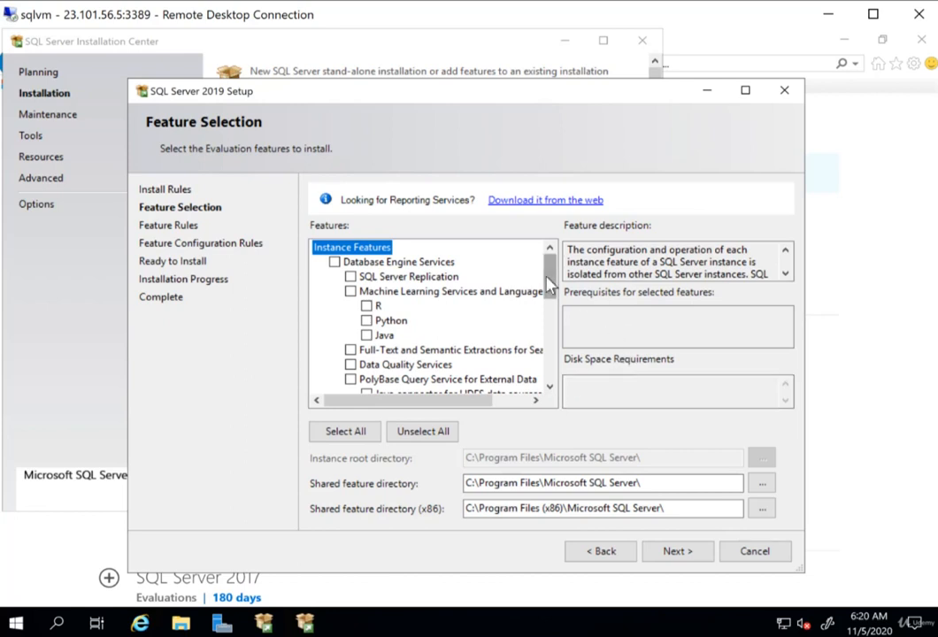
- Select Database Engine Services as the feature to install
left_click_drag(548, 283, 540, 382)
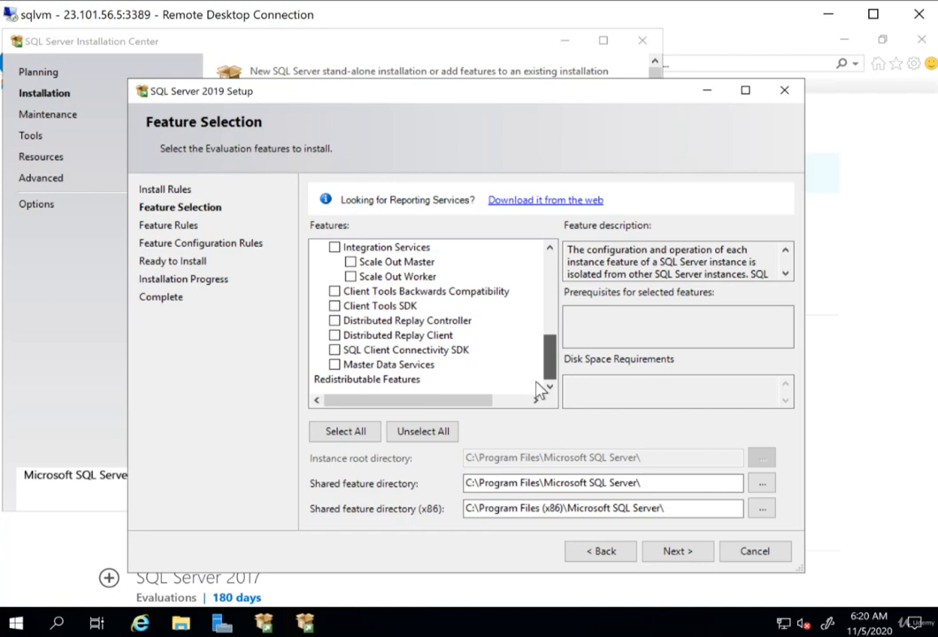
left_click_drag(548, 356, 550, 258)
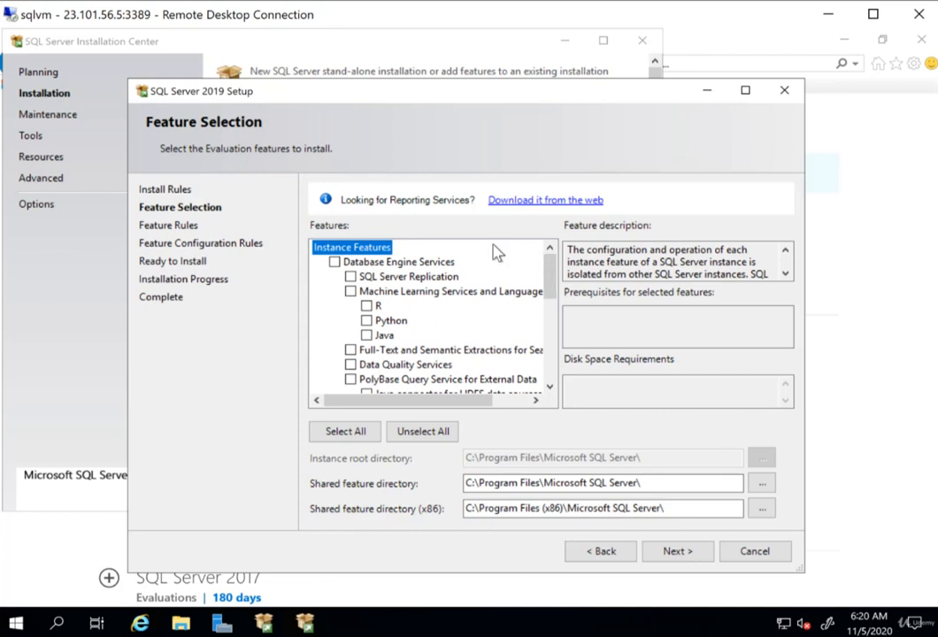
left_click(335, 263)
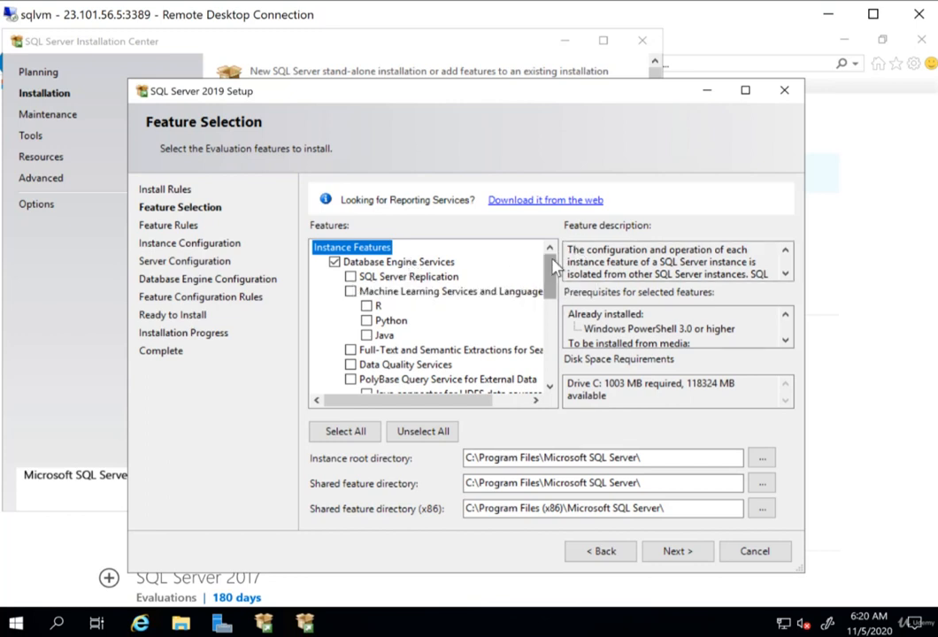
left_click_drag(554, 265, 541, 247)
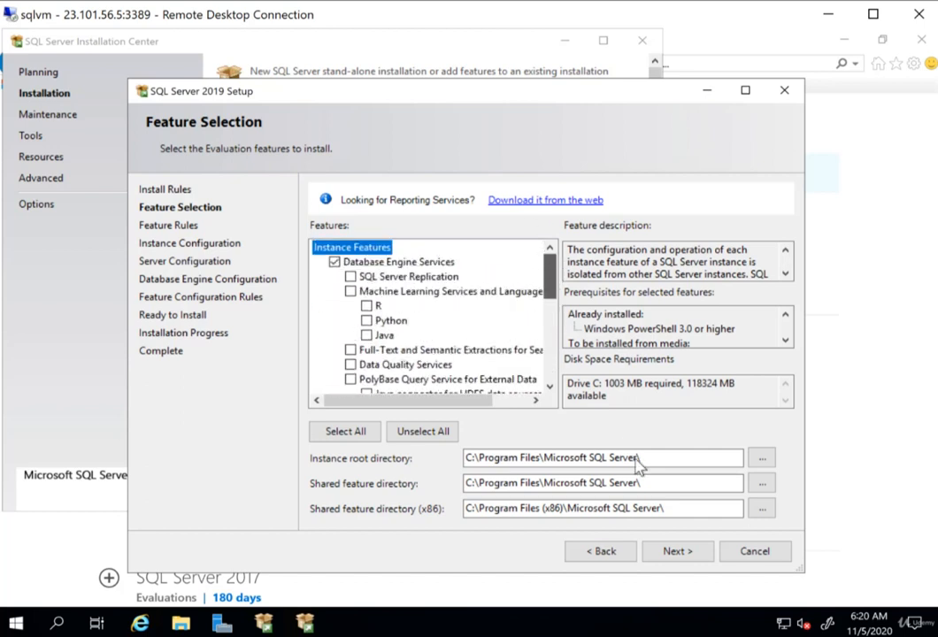
- Keep the default instance MSSQLSERVER and the default service accounts, moving on to the Database Engine Configuration page
left_click(674, 553)
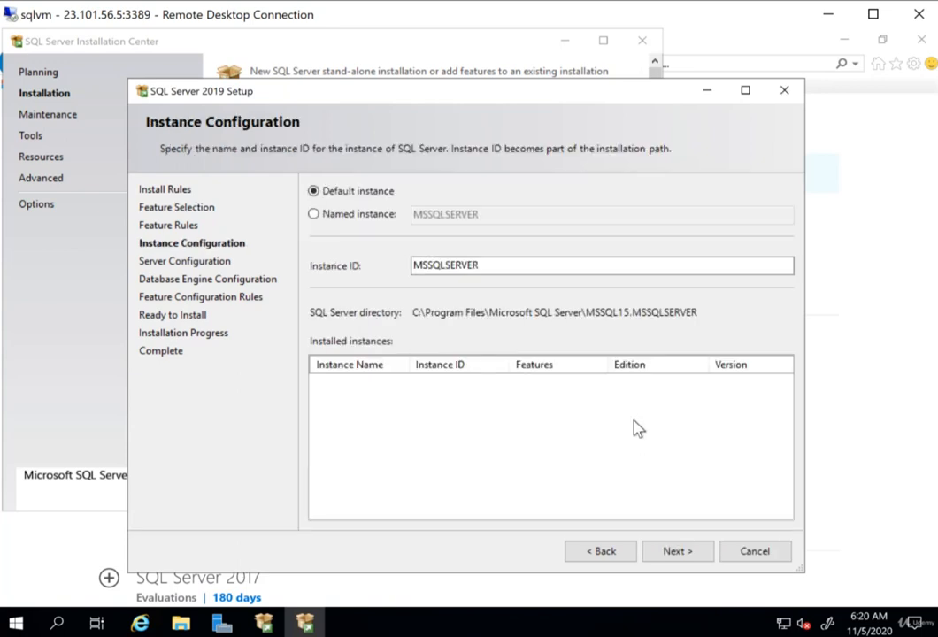
left_click(492, 268)
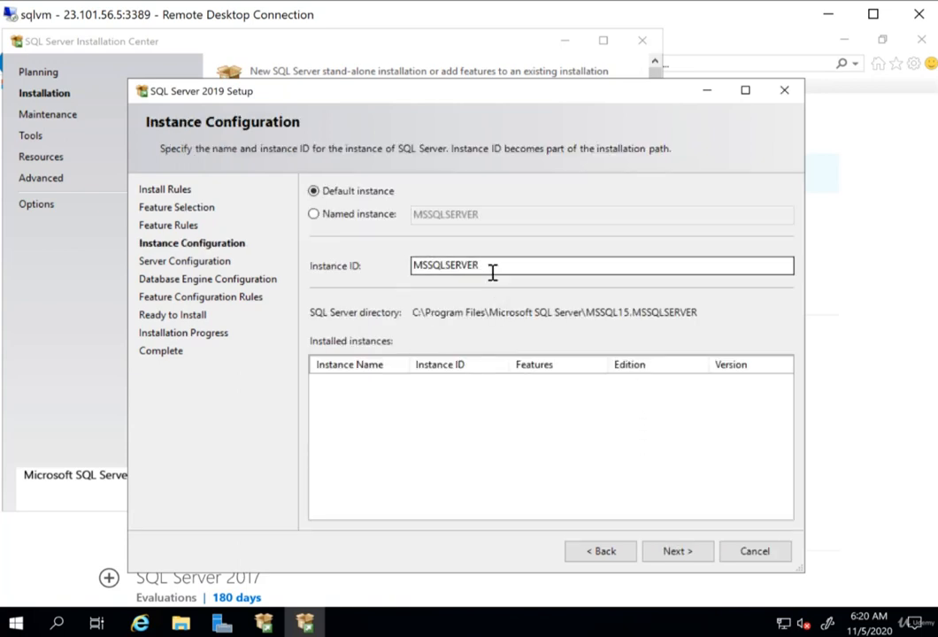
left_click_drag(534, 267, 385, 265)
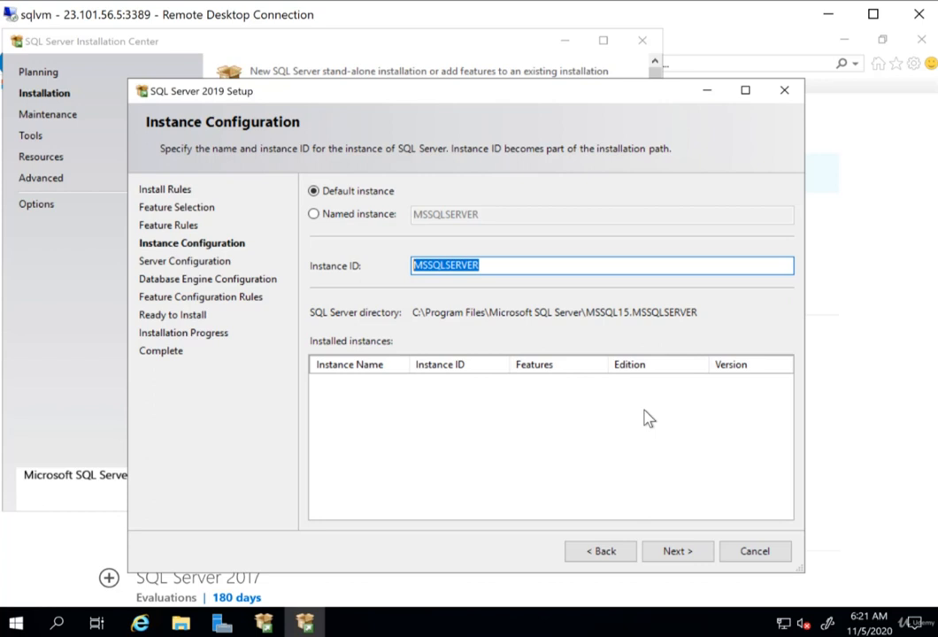
left_click(668, 552)
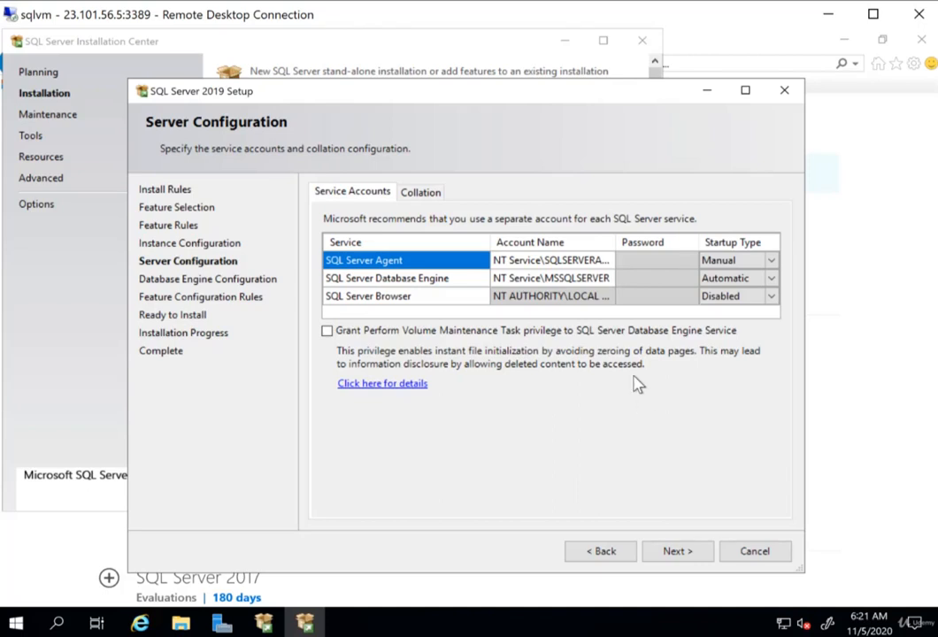
left_click(676, 551)
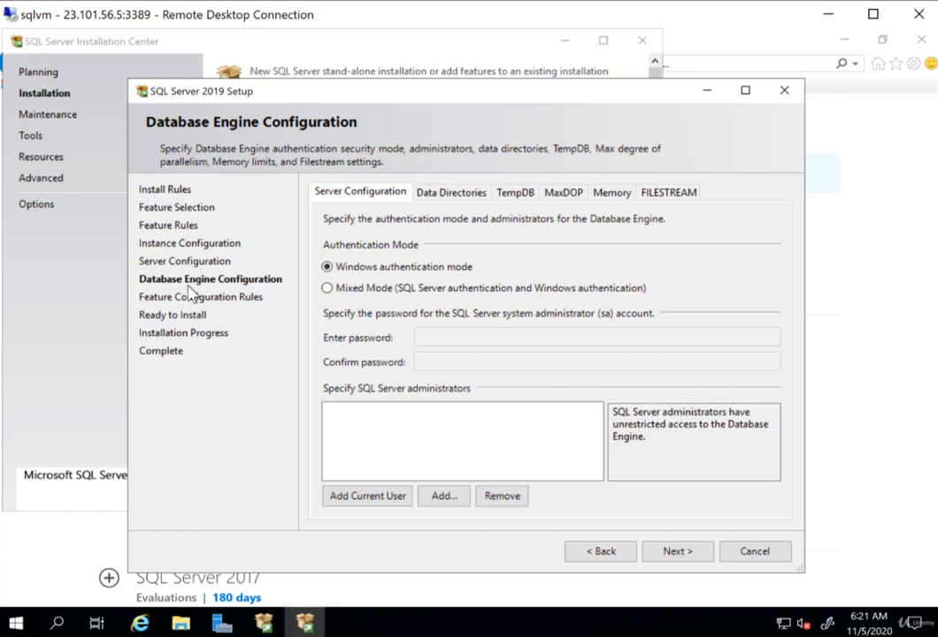
- Switch authentication to Mixed Mode and enter and confirm the password for the sa account
left_click(353, 296)
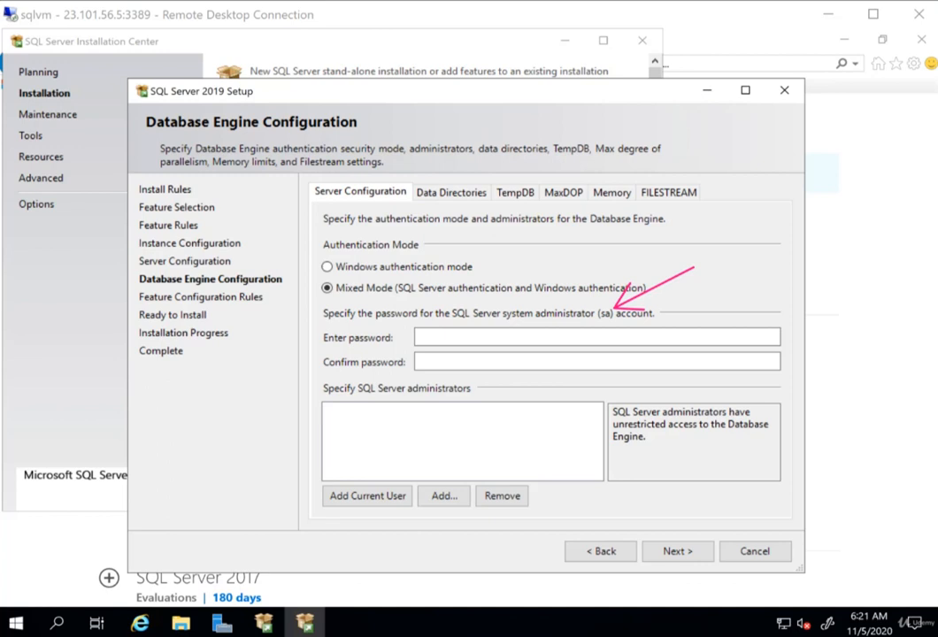
left_click(618, 337)
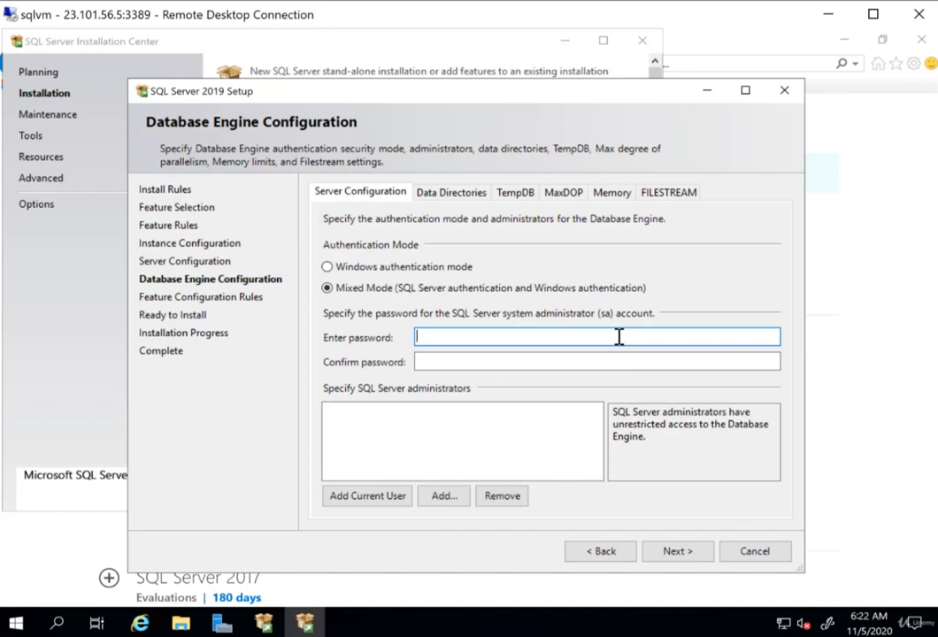
type("***************")
key("Tab")
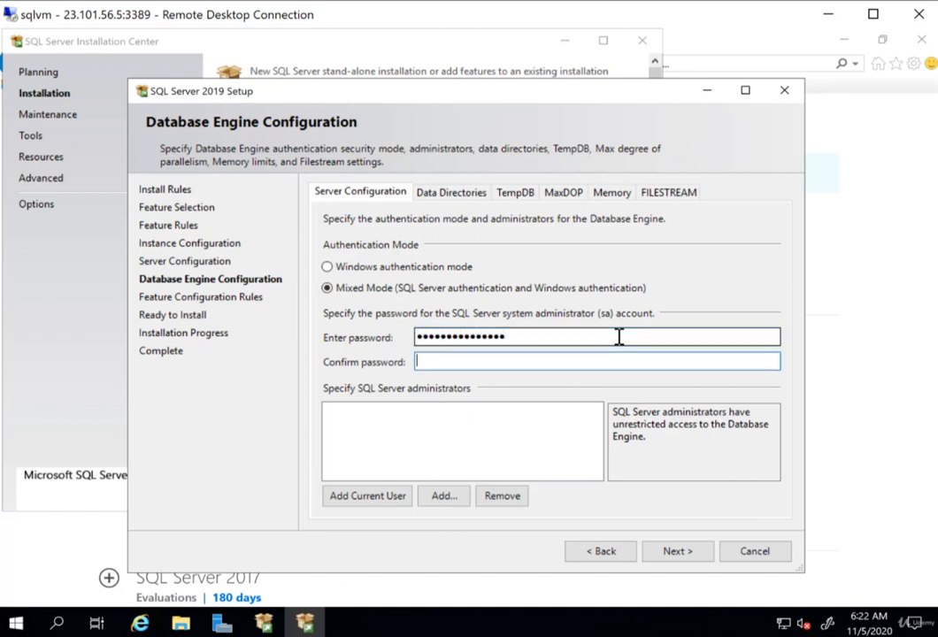
type("********")
key("BackSpace")
key("BackSpace")
key("BackSpace")
key("BackSpace")
key("BackSpace")
key("BackSpace")
key("BackSpace")
key("BackSpace")
type("***************")
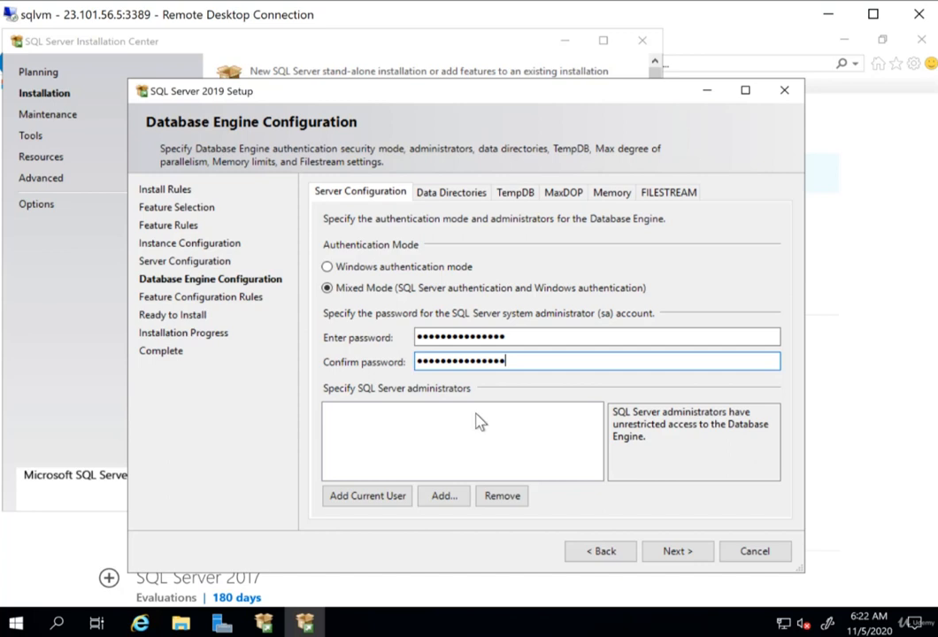
- Add the current user as a SQL Server administrator and start the installation
left_click(374, 498)
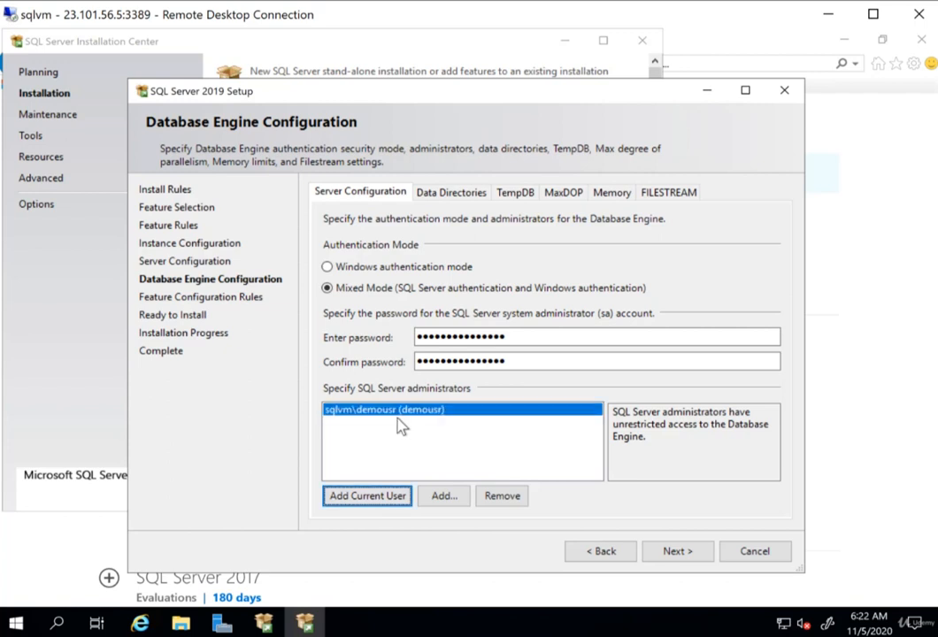
left_click(697, 552)
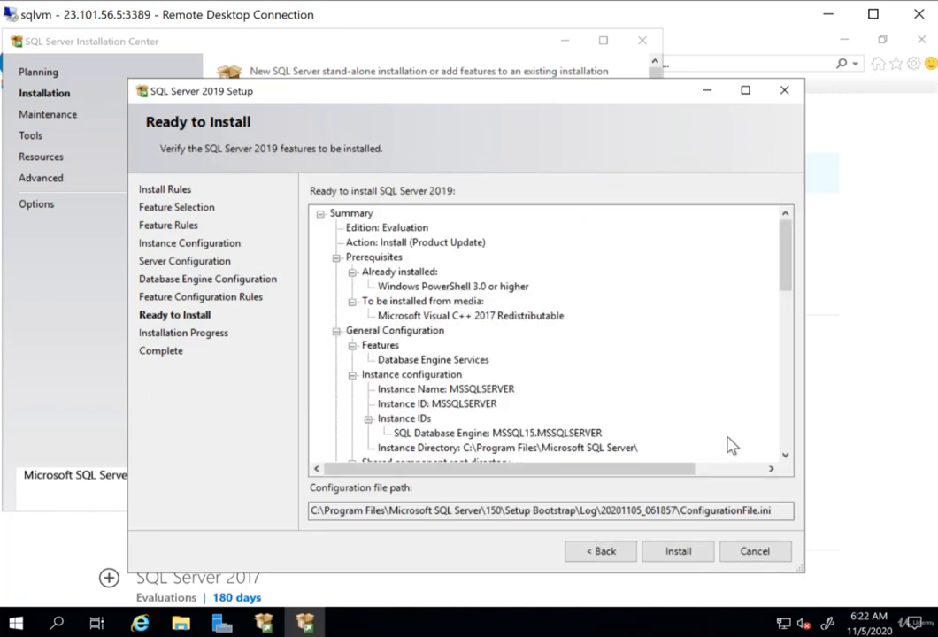
left_click(681, 552)
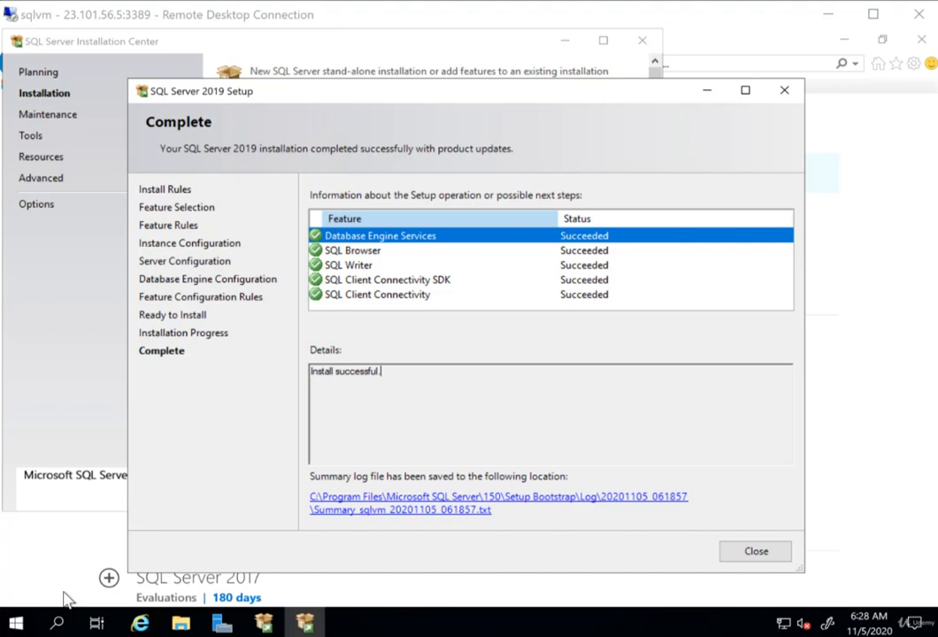
- Close the finished setup wizard, the SQL Server Installation Center and the browser window
left_click(756, 552)
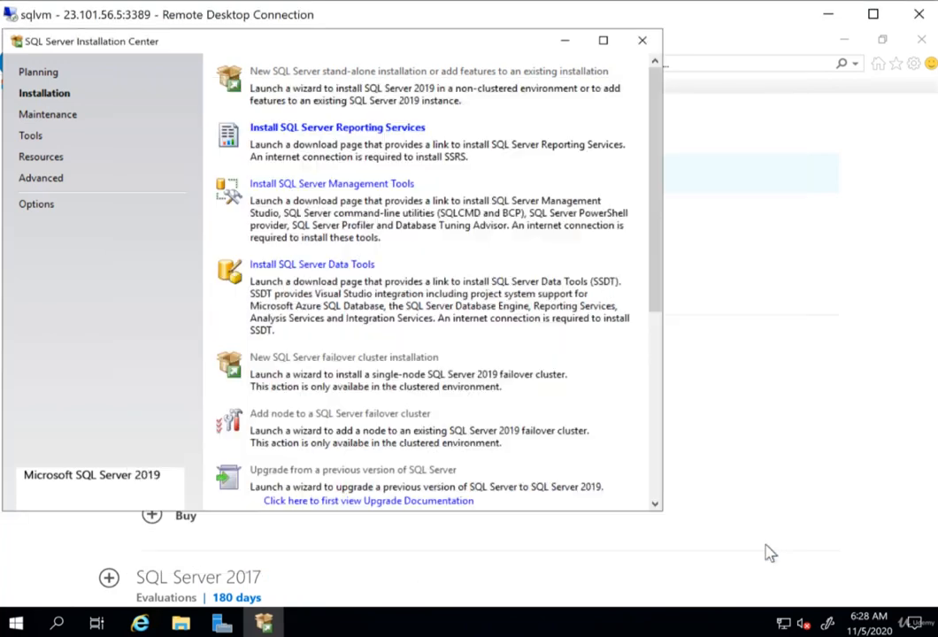
left_click(644, 44)
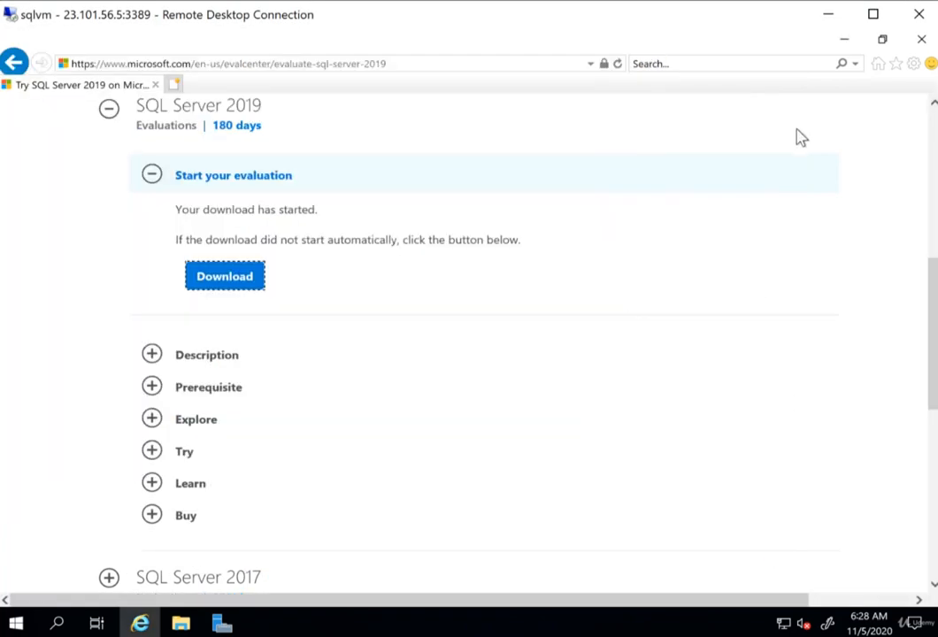
left_click(921, 39)
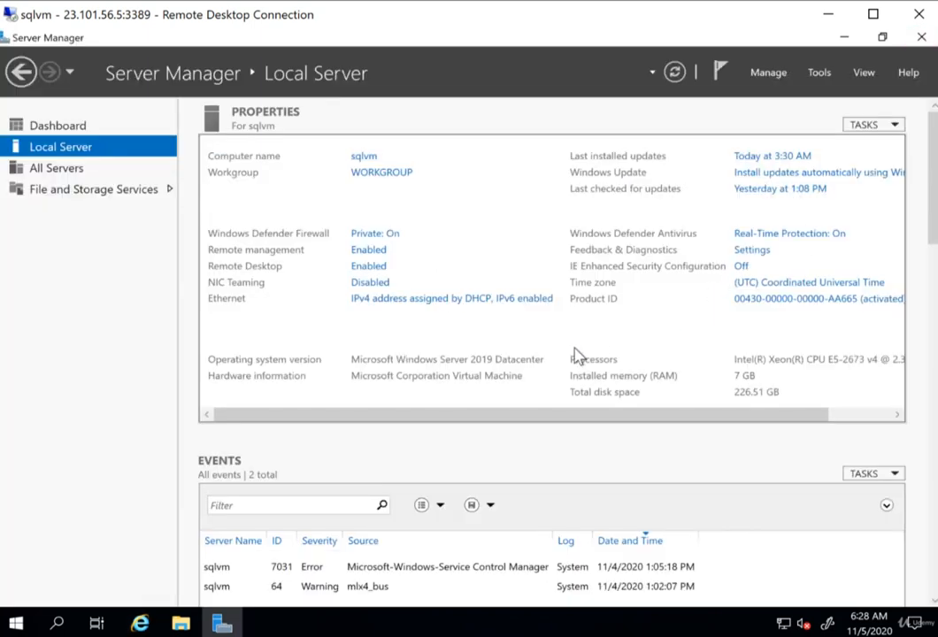